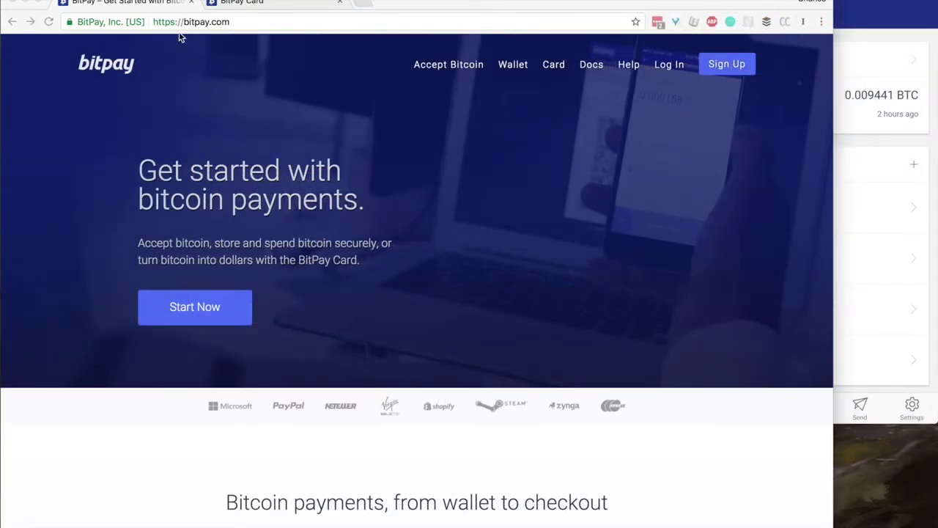
# Sign up for a BitPay Card Account to reach the card's Get Started form with its email field.
pyautogui.click(730, 71)
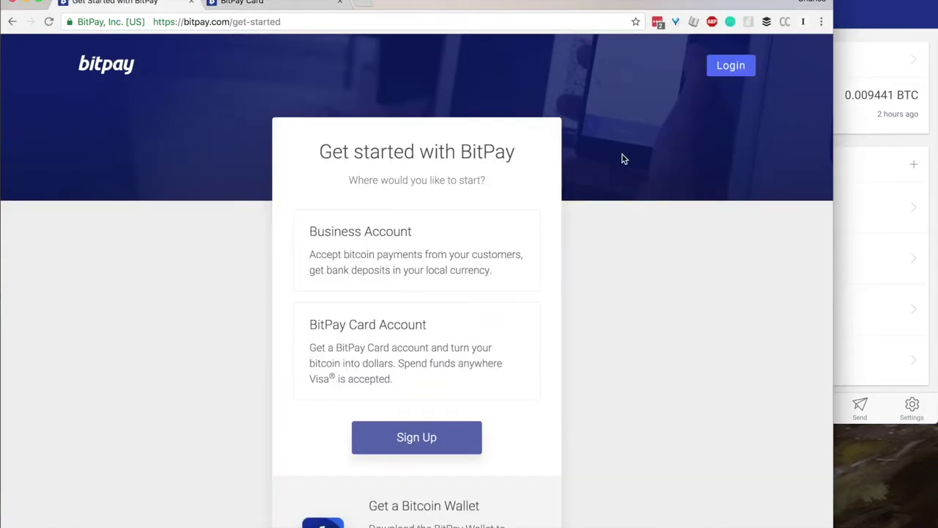
pyautogui.scroll(-2, 584, 201)
pyautogui.scroll(1, 584, 198)
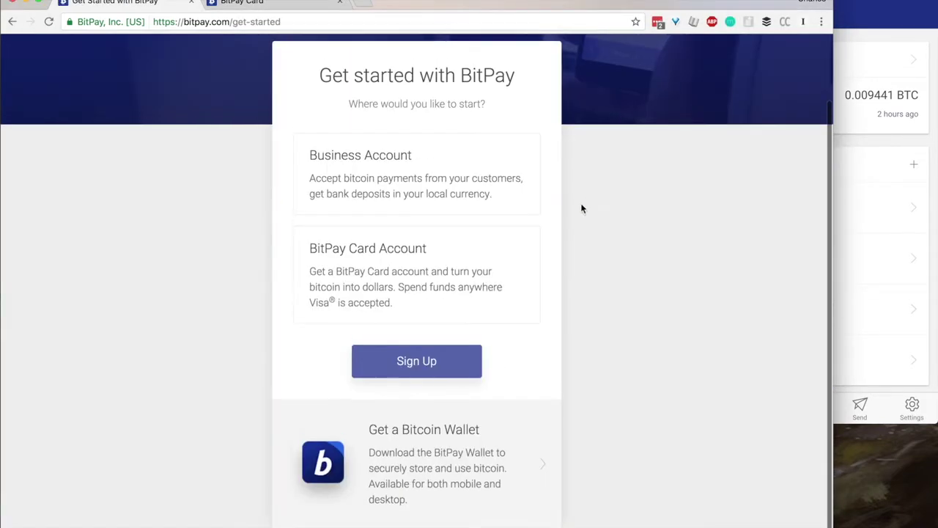
pyautogui.click(395, 271)
pyautogui.click(414, 359)
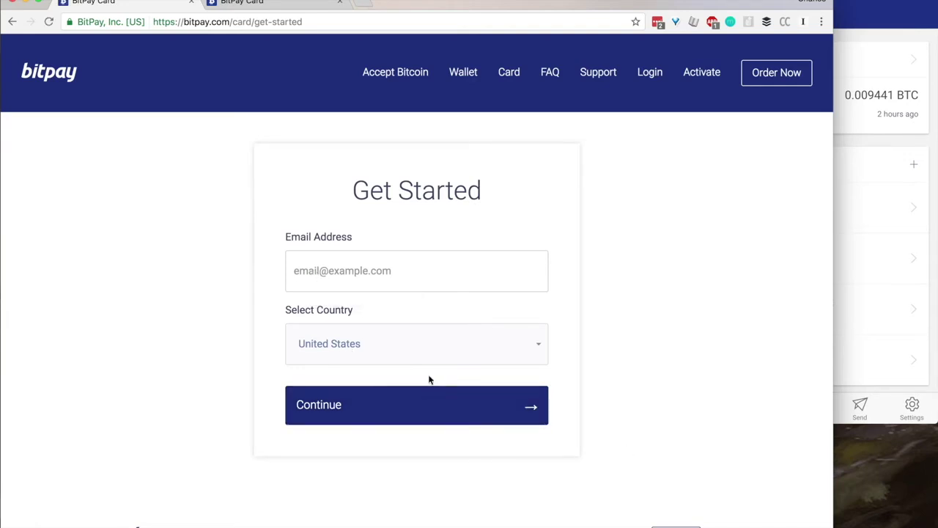
pyautogui.click(331, 275)
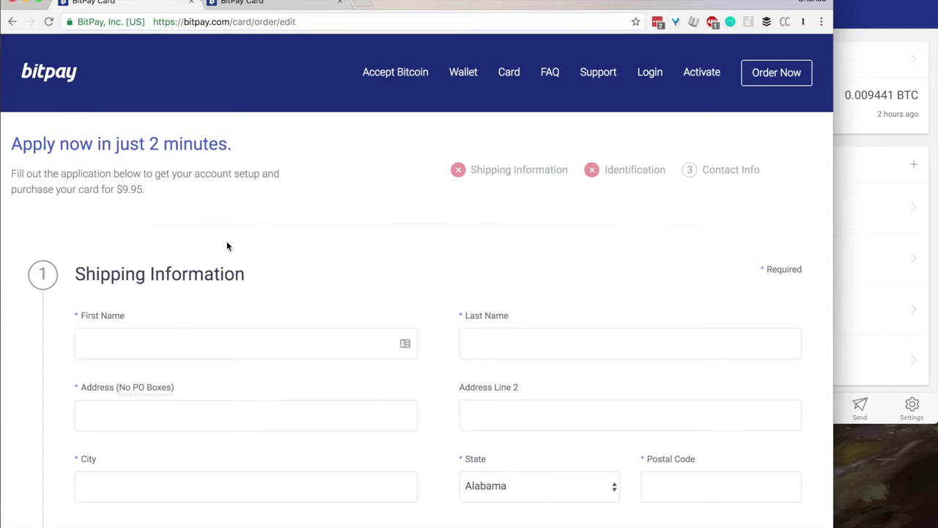
# Complete the shipping, identification and contact sections and submit the application, reaching the $9.95 checkout.
pyautogui.scroll(-2, 237, 266)
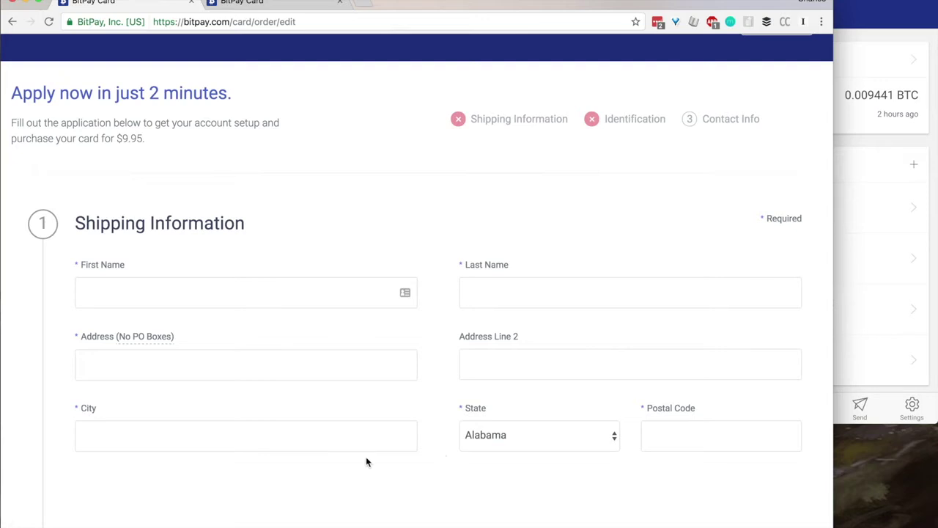
pyautogui.scroll(-3, 185, 356)
pyautogui.scroll(-5, 186, 355)
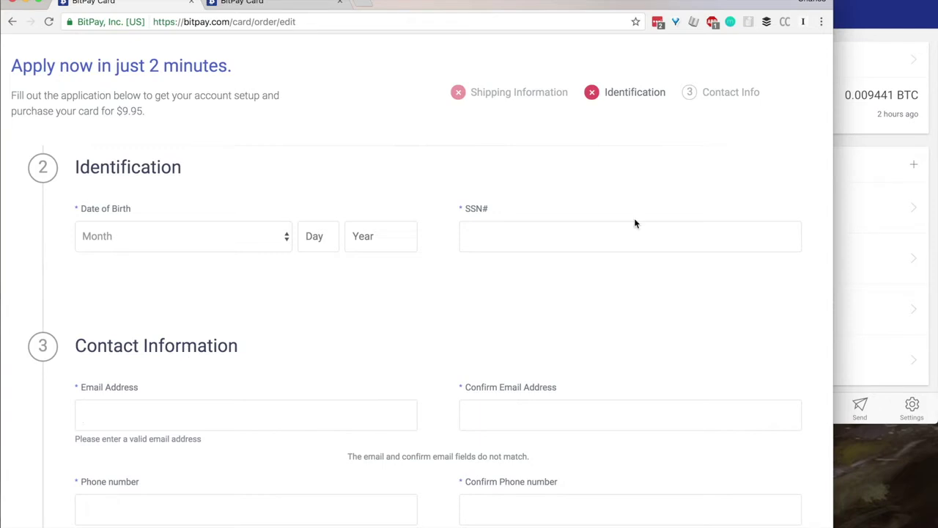
pyautogui.scroll(-3, 310, 381)
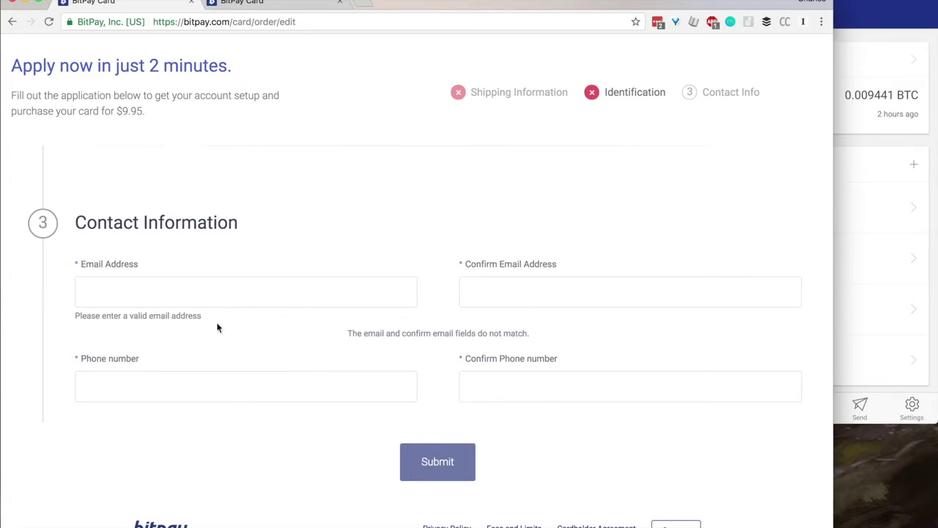
pyautogui.scroll(10, 220, 293)
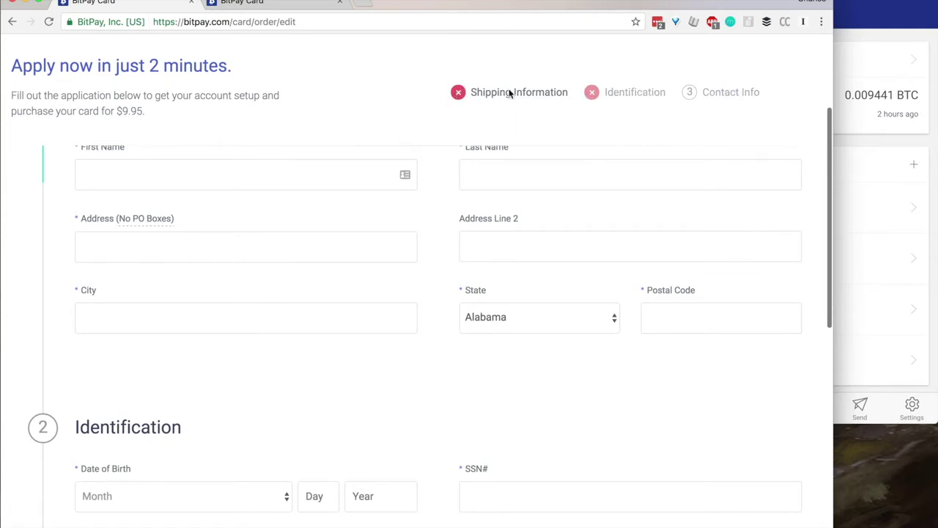
pyautogui.scroll(-2, 531, 144)
pyautogui.scroll(-6, 532, 149)
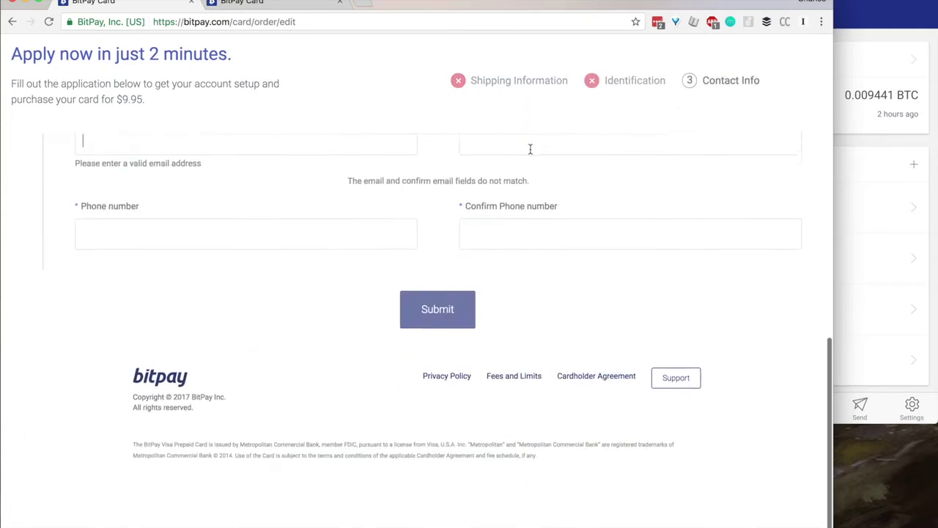
pyautogui.click(422, 319)
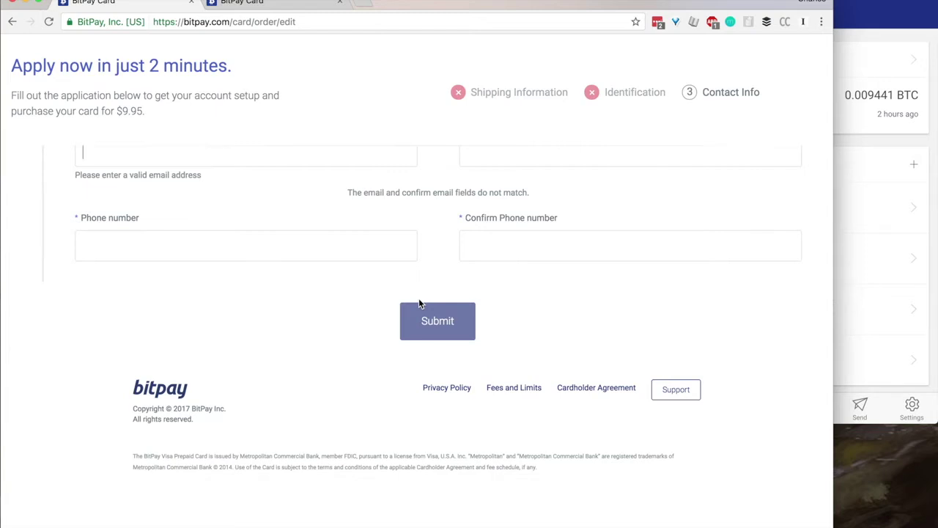
pyautogui.click(435, 305)
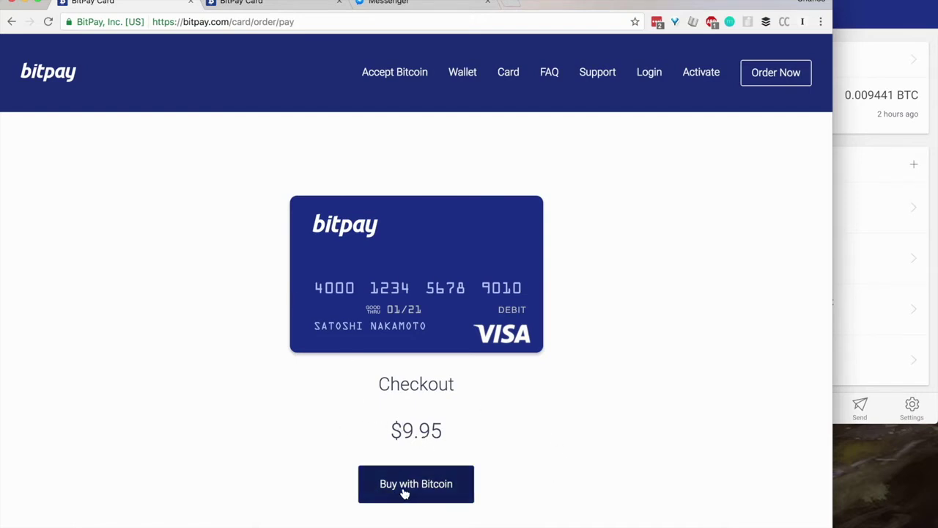
pyautogui.scroll(-2, 405, 490)
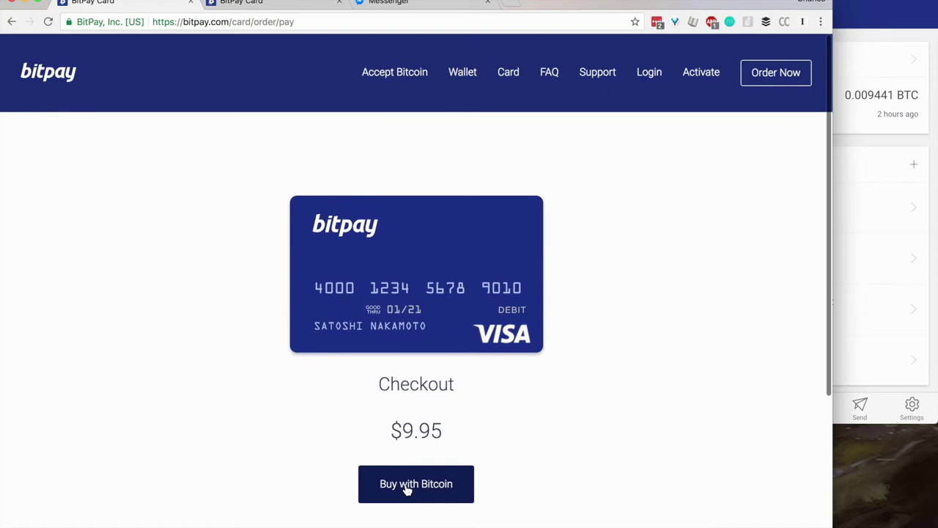
pyautogui.scroll(-2, 498, 444)
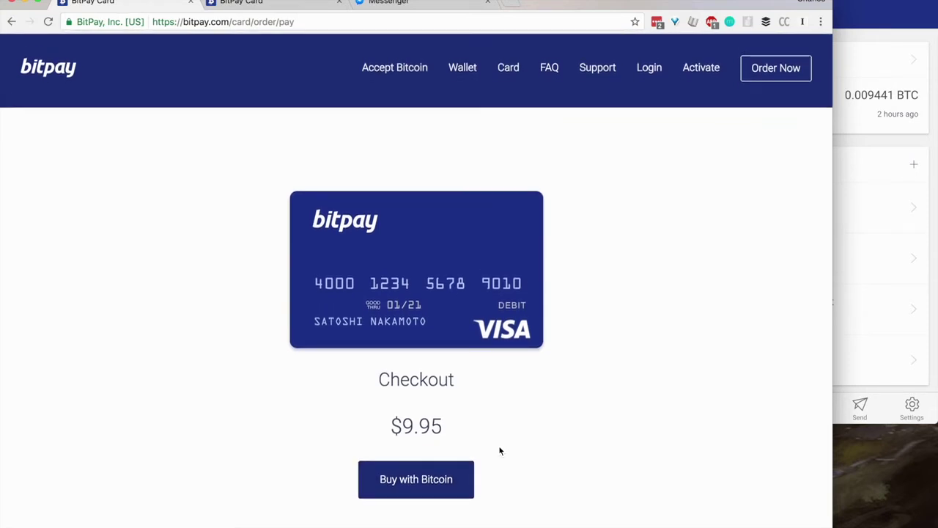
pyautogui.click(430, 489)
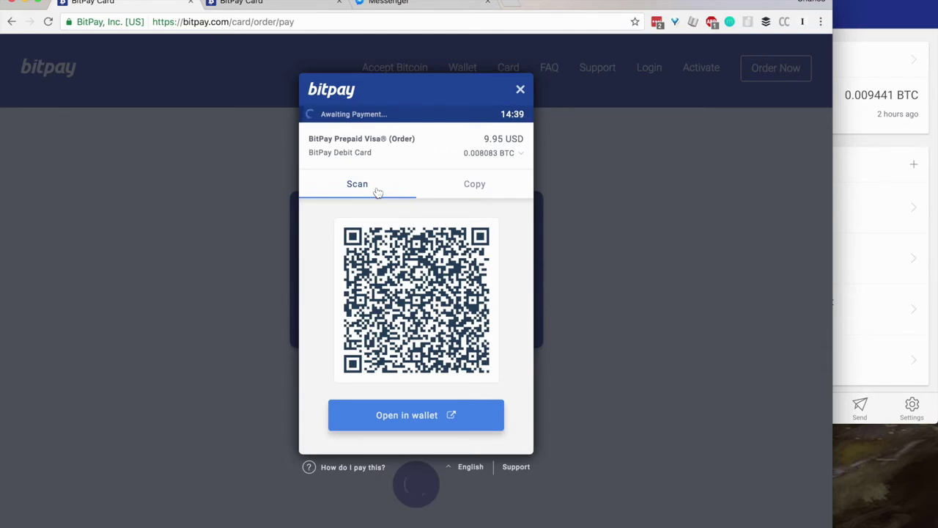
# Show the card order's bitcoin invoice as text and copy its payment address for the wallet.
pyautogui.click(856, 409)
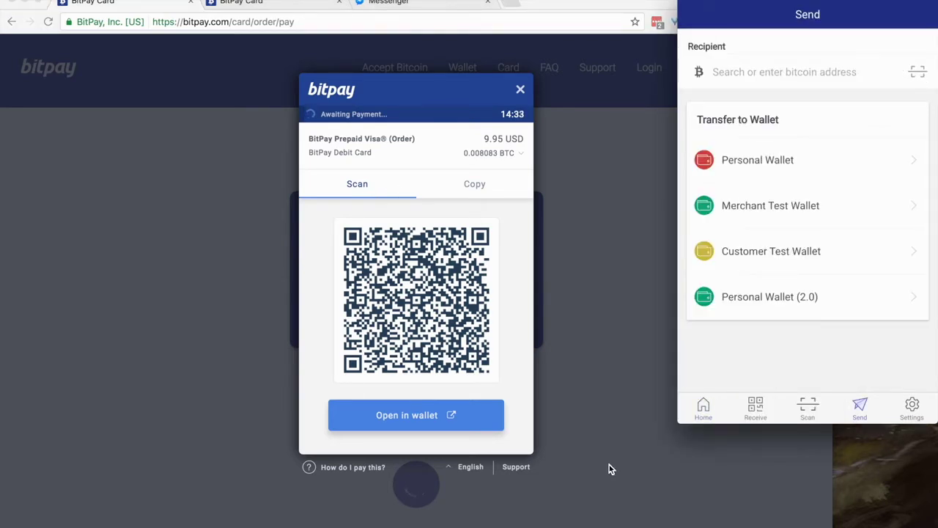
pyautogui.click(499, 291)
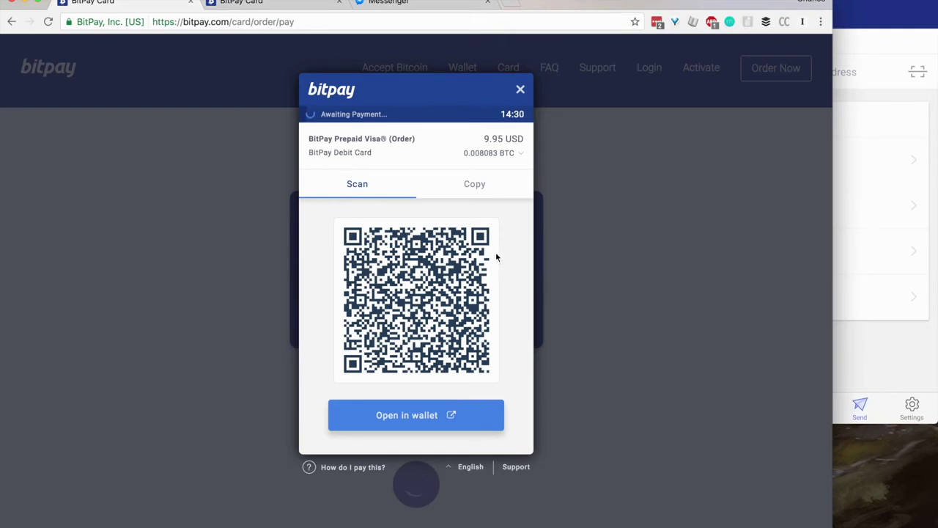
pyautogui.click(475, 187)
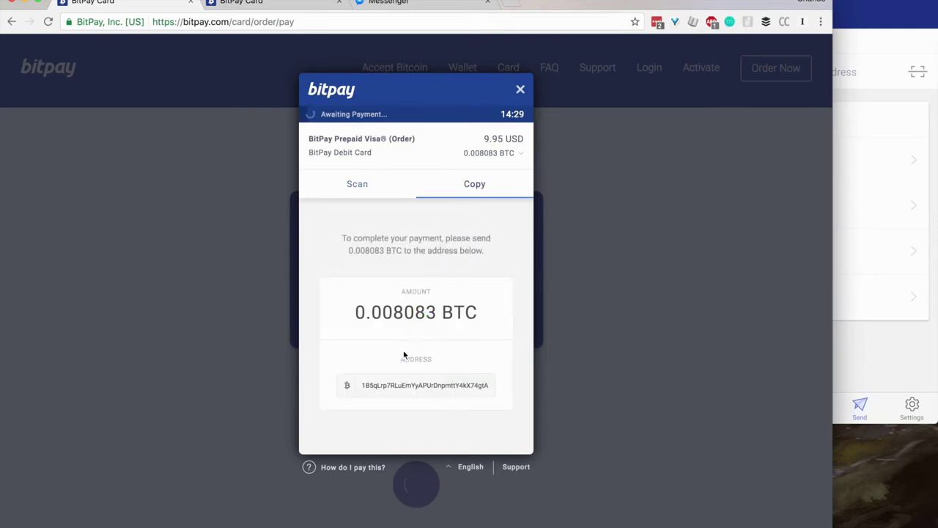
pyautogui.click(404, 387)
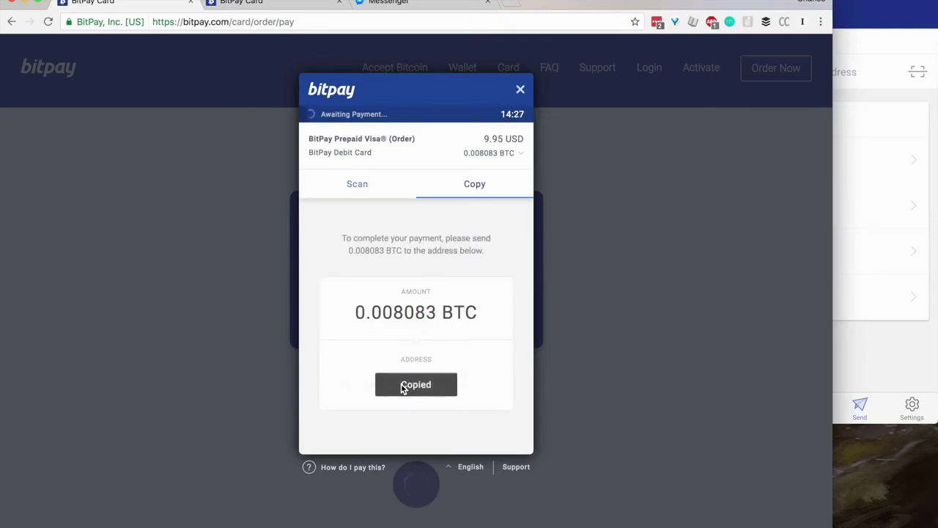
pyautogui.click(882, 371)
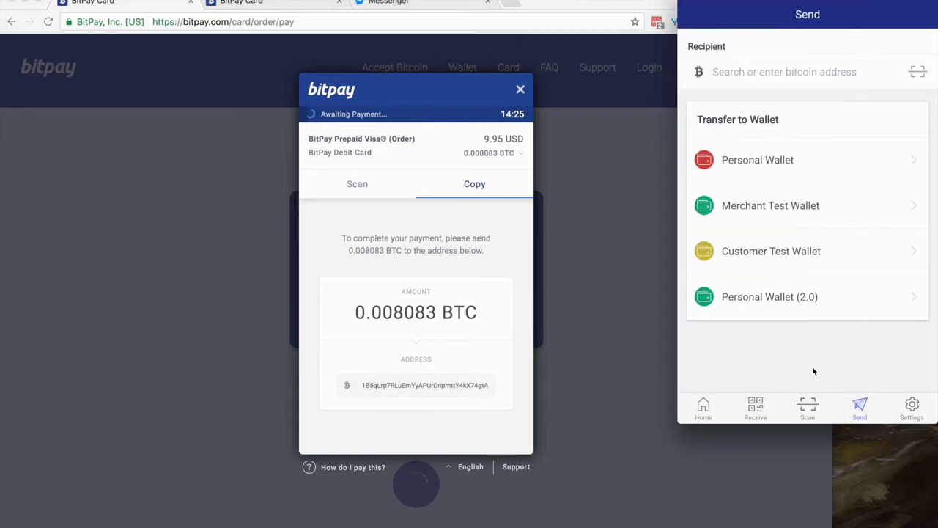
# Paste the invoice address as recipient and confirm sending 0.008083 BTC from Personal Wallet (2.0).
pyautogui.rightClick(735, 67)
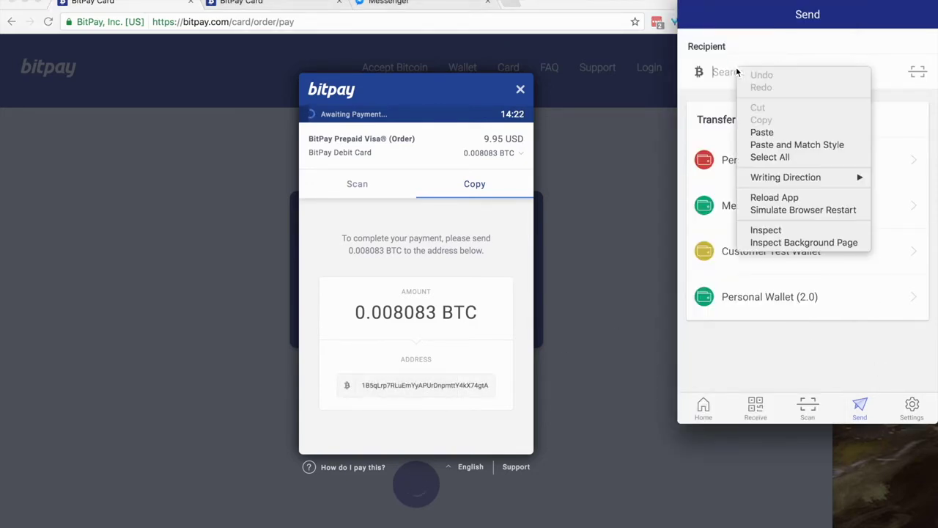
pyautogui.click(759, 133)
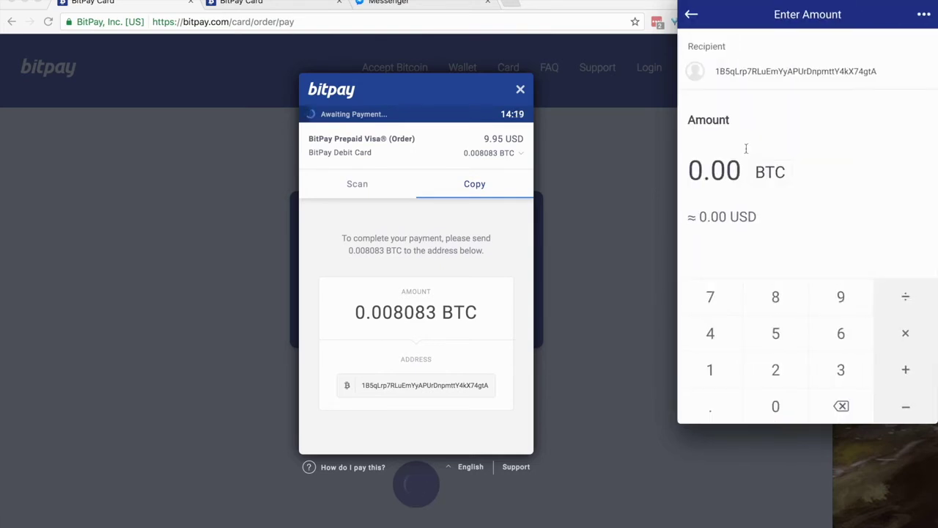
pyautogui.write('.008083')
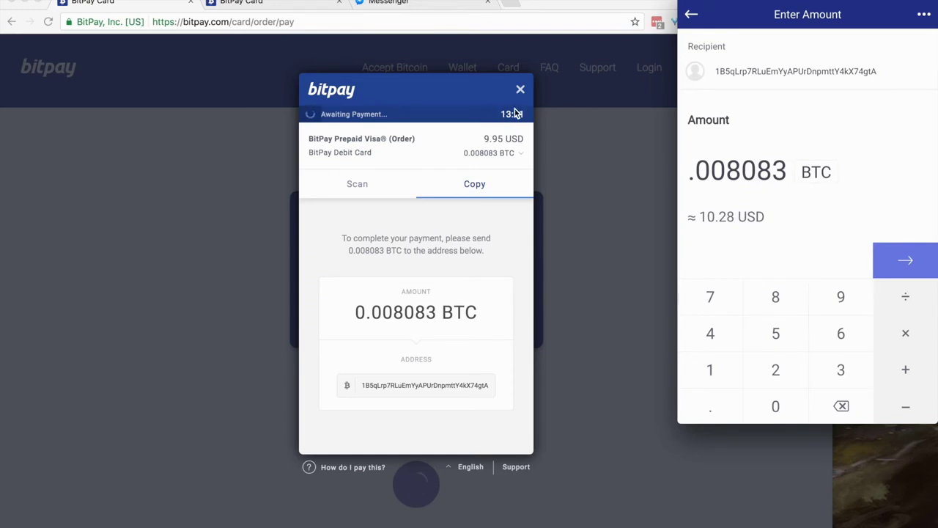
pyautogui.click(904, 261)
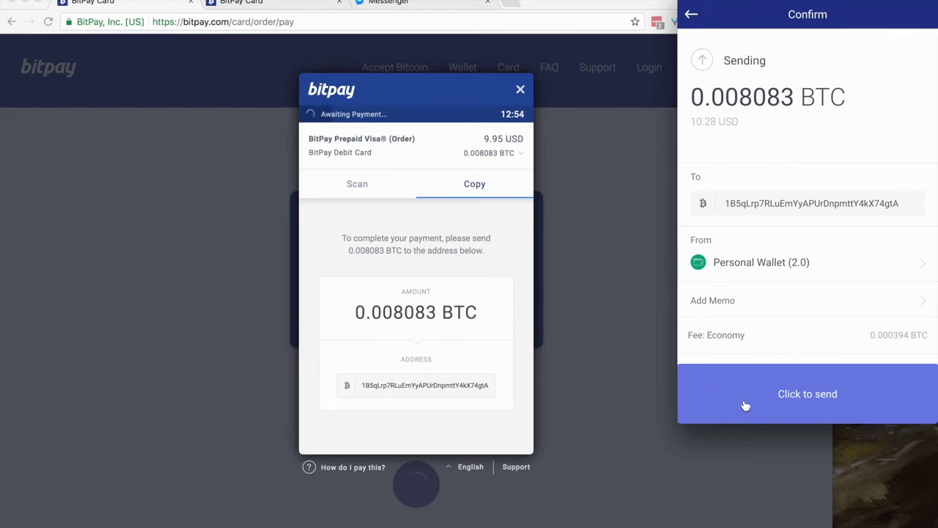
pyautogui.click(810, 396)
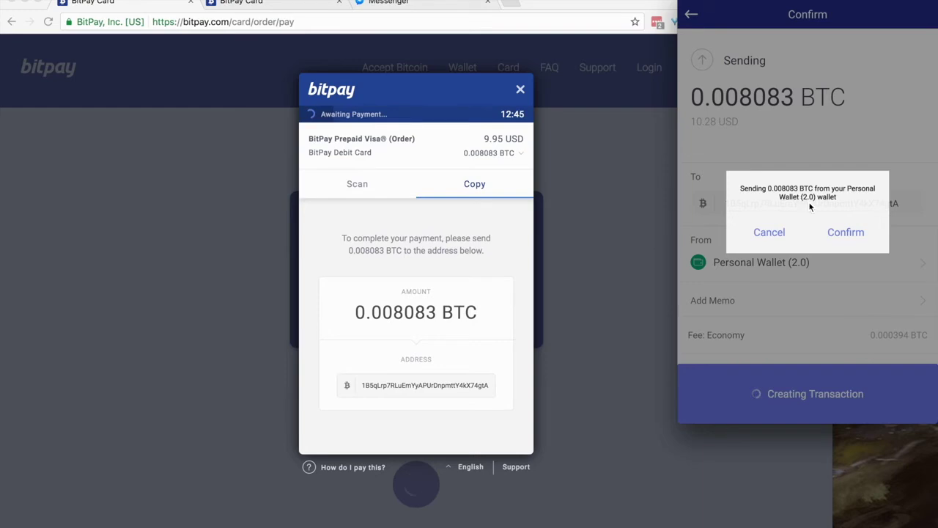
pyautogui.click(837, 242)
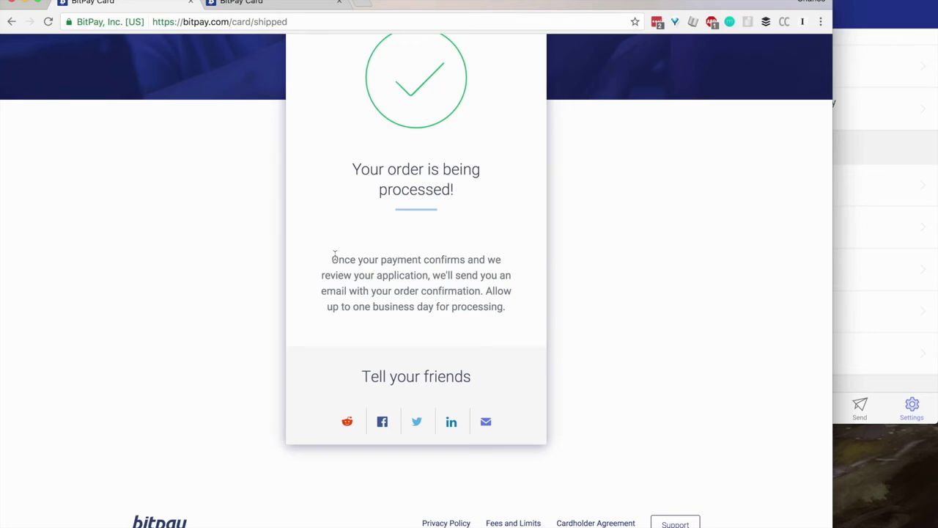
pyautogui.scroll(3, 439, 235)
pyautogui.scroll(-1, 503, 215)
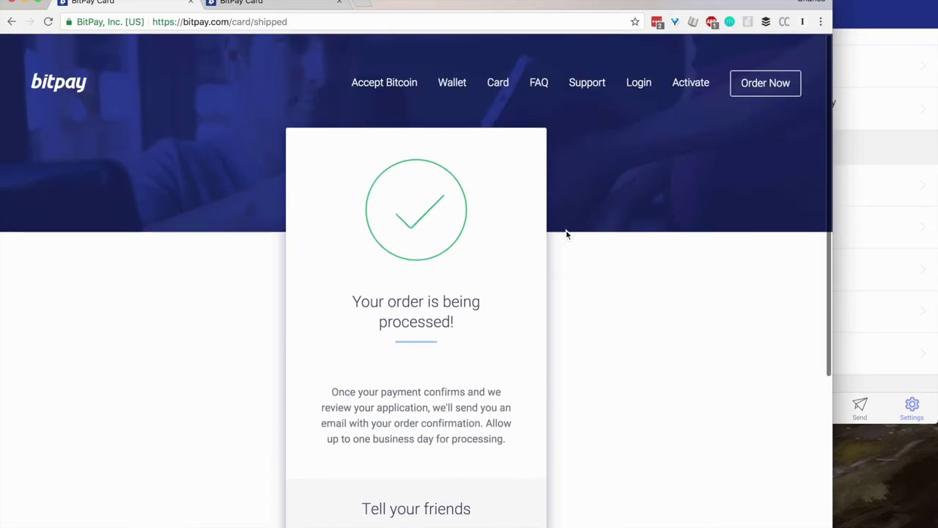
pyautogui.scroll(-1, 700, 232)
pyautogui.scroll(1, 701, 232)
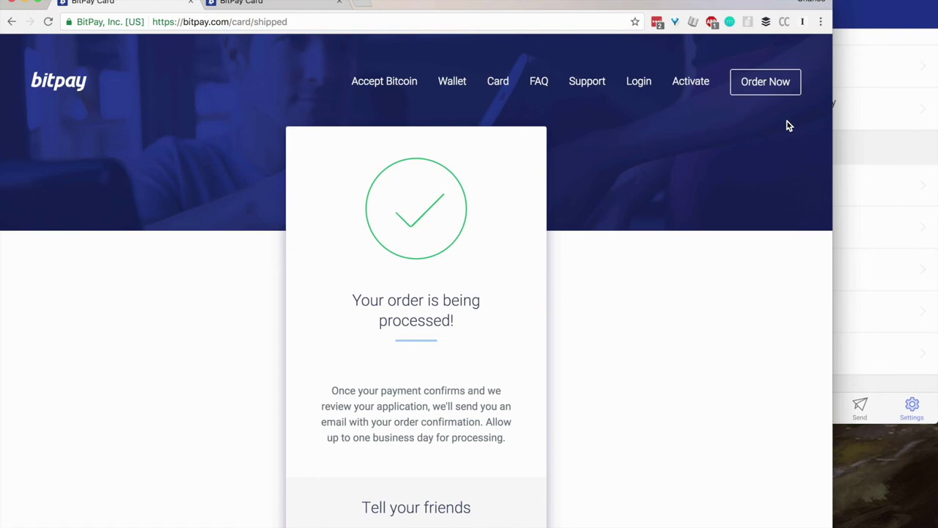
# Switch to the other BitPay tab showing the Activate card form.
pyautogui.click(318, 3)
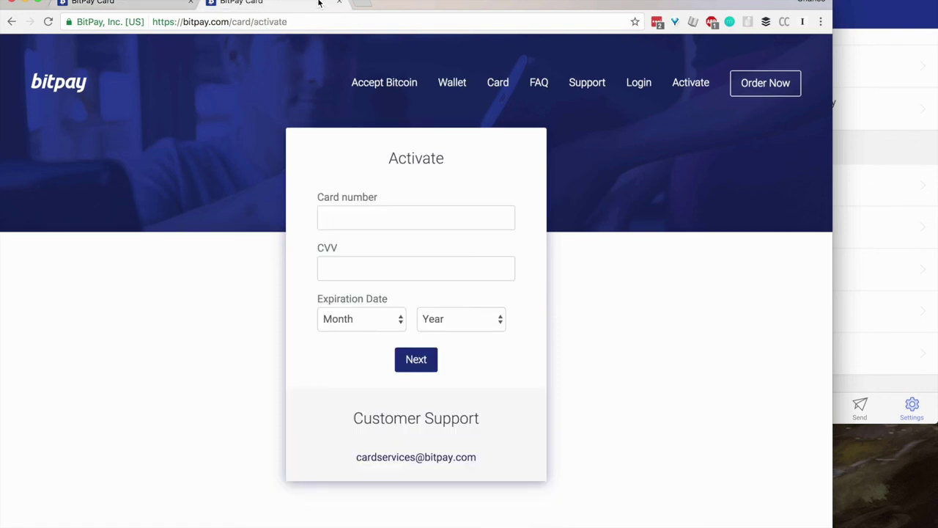